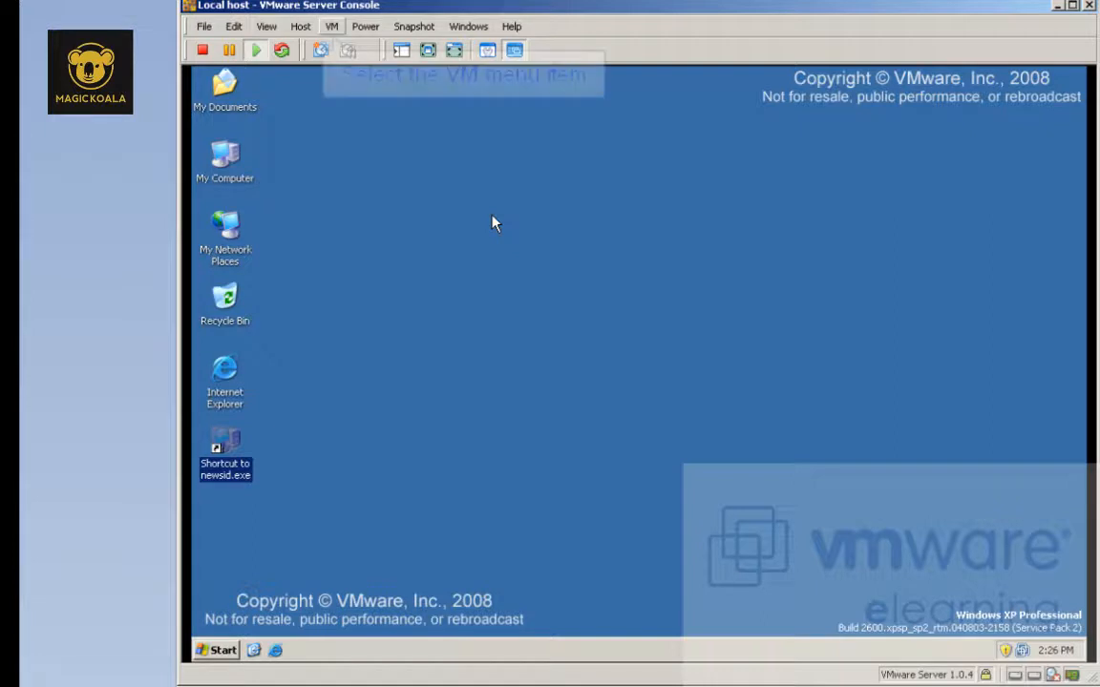
- Examine the Ethernet adapter's network connection type in the virtual machine settings, and close them without changes
click(331, 26)
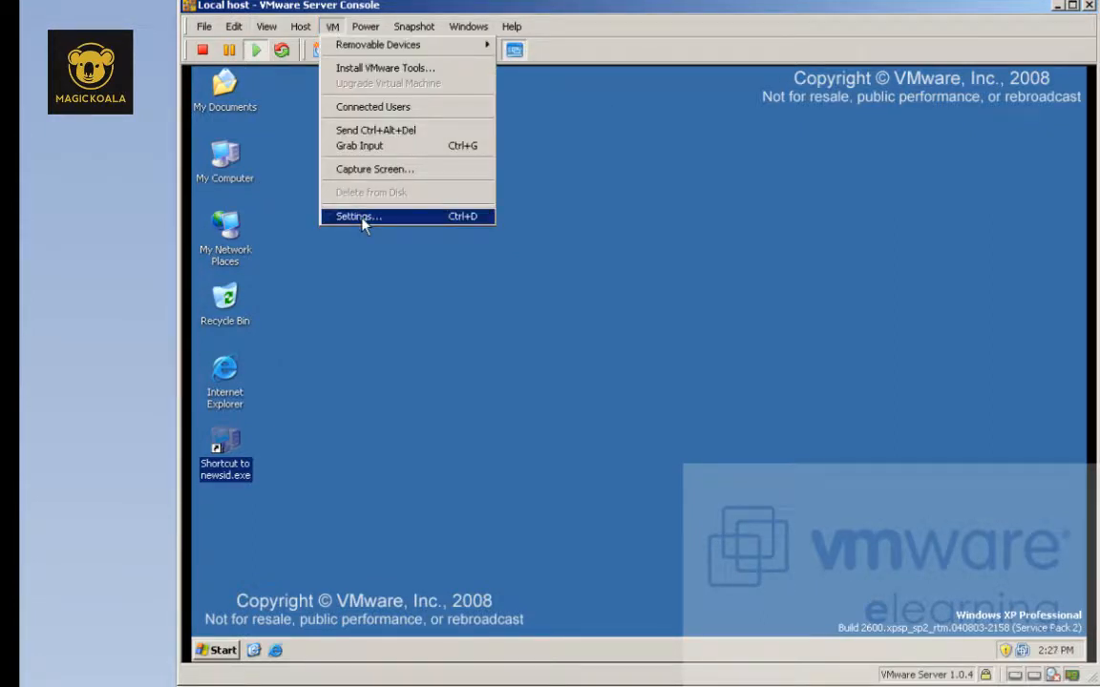
click(361, 217)
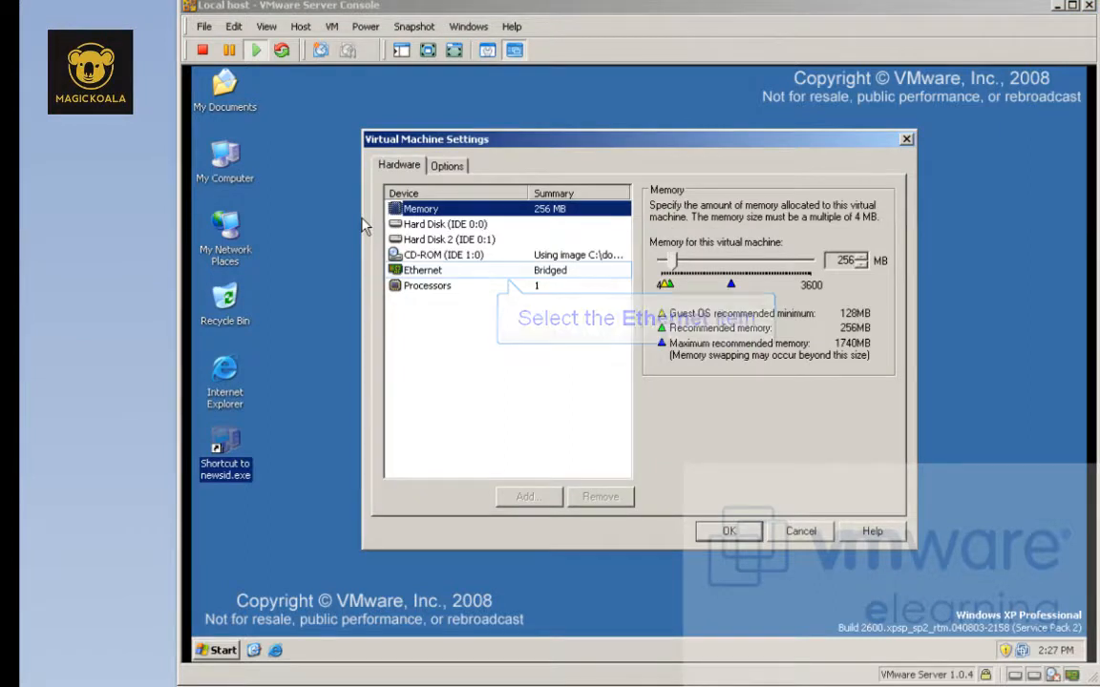
click(430, 272)
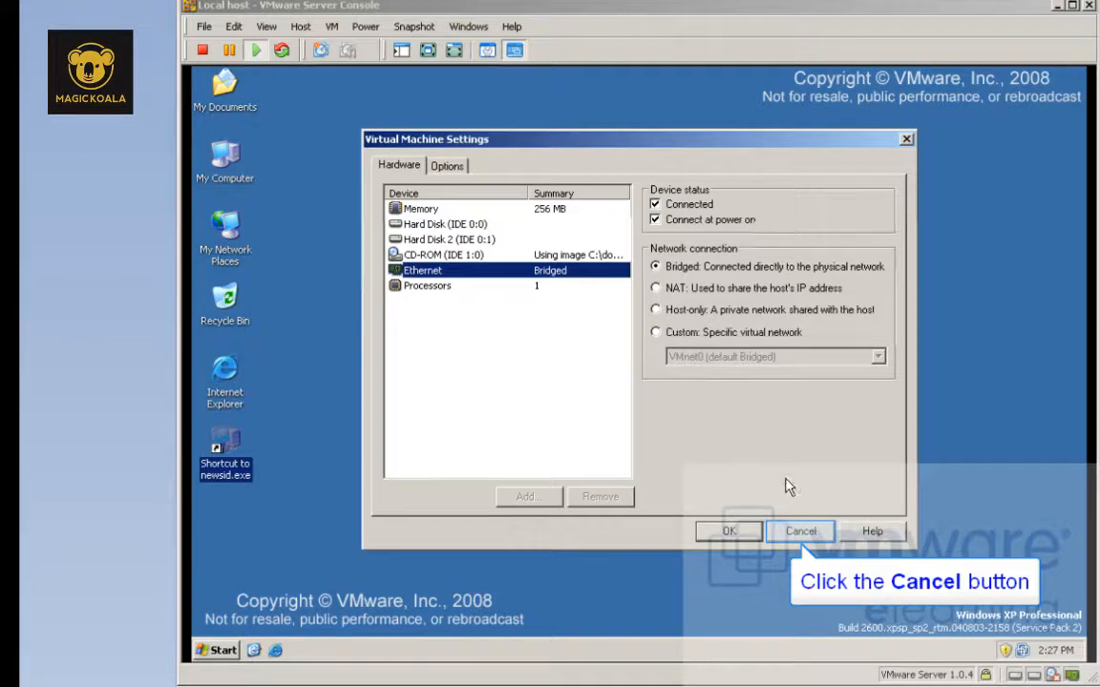
click(793, 535)
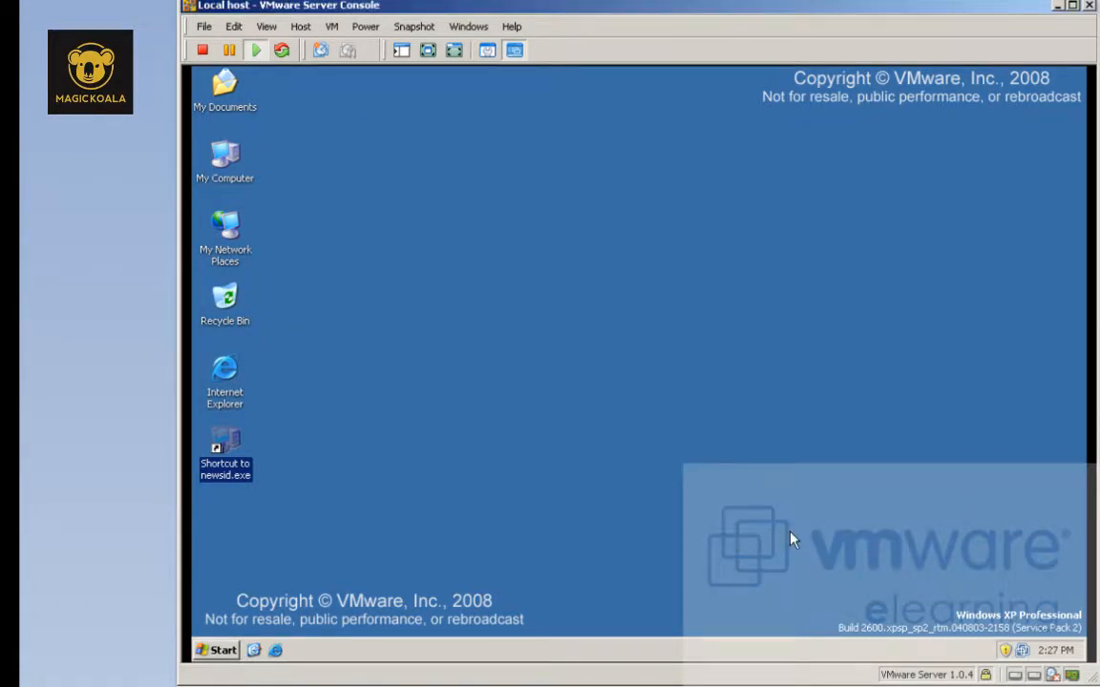
- Test the guest's web access in Internet Explorer, close the browser, and open the Run dialog
double_click(227, 373)
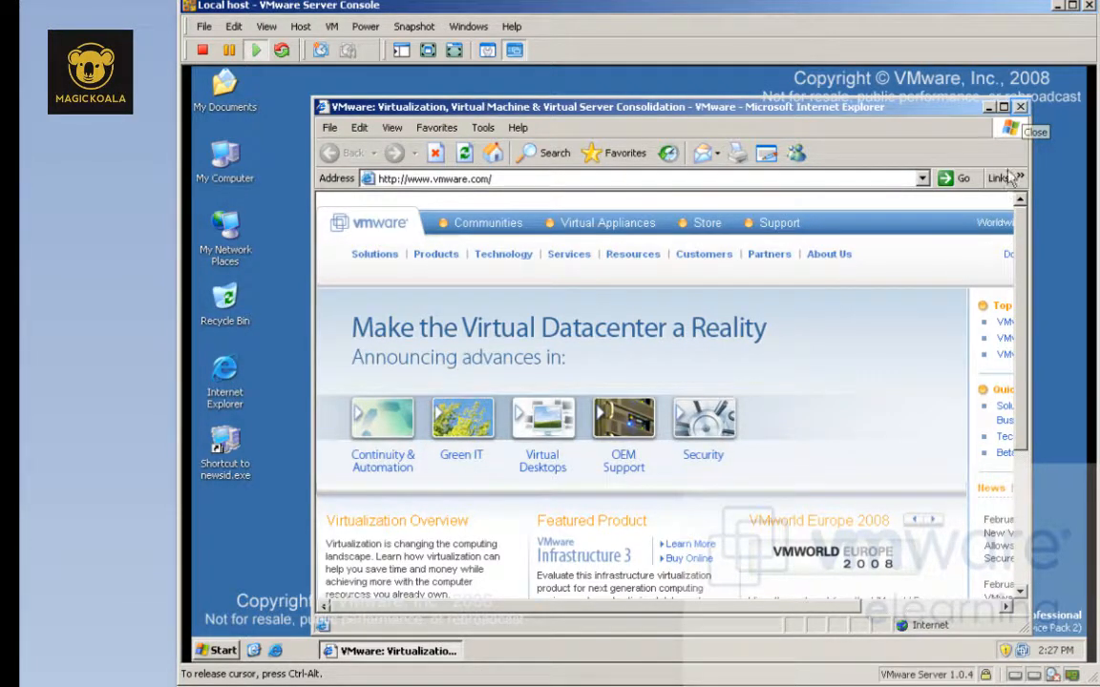
click(1020, 107)
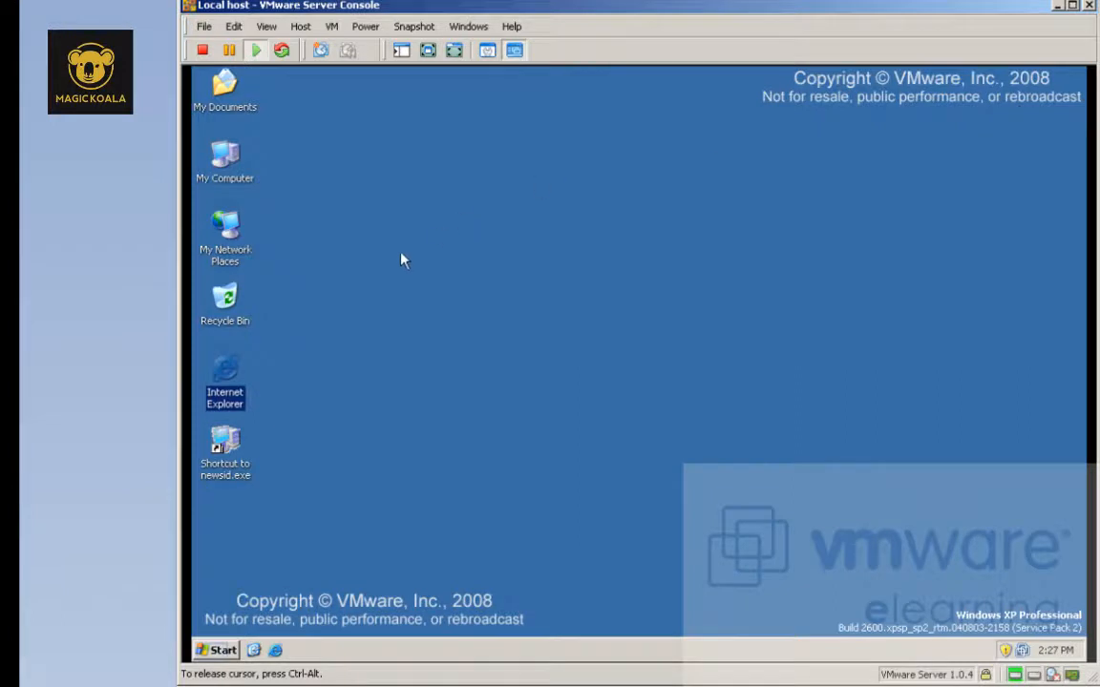
click(215, 651)
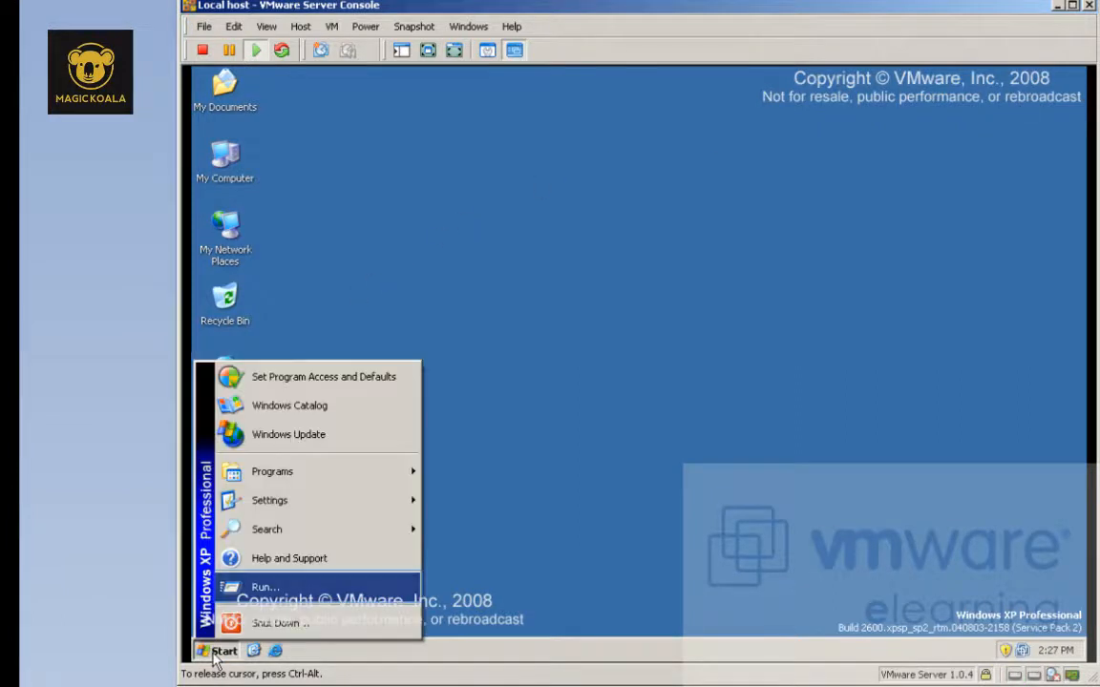
click(263, 587)
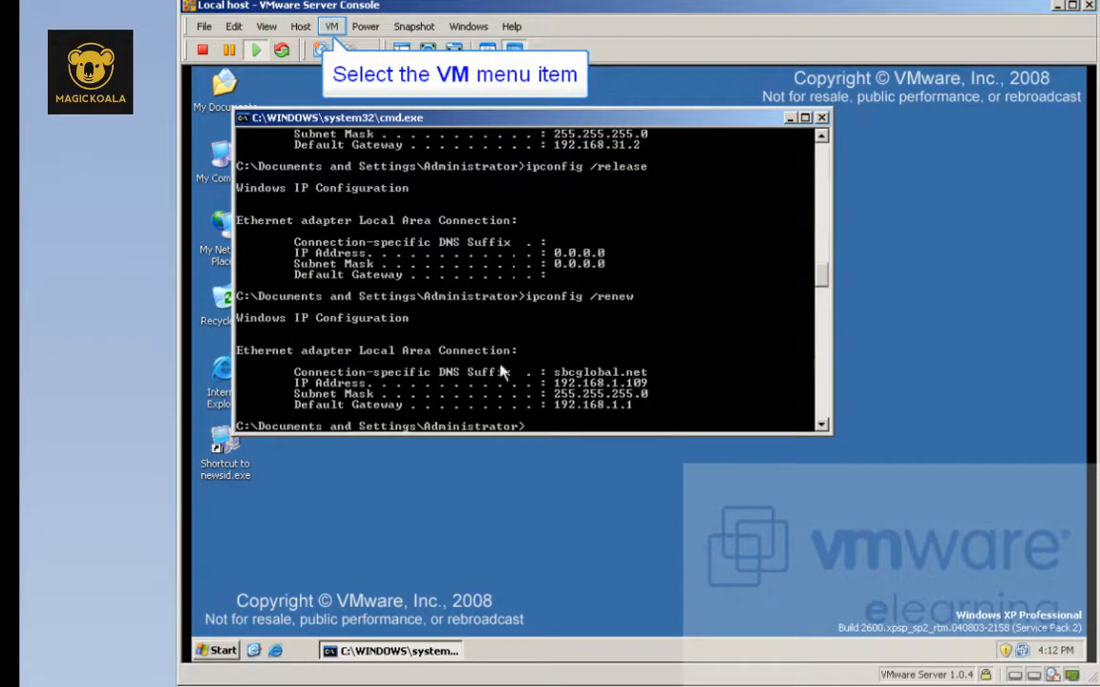
- Change the virtual machine's Ethernet adapter to NAT so that it shares the host's IP address
click(331, 27)
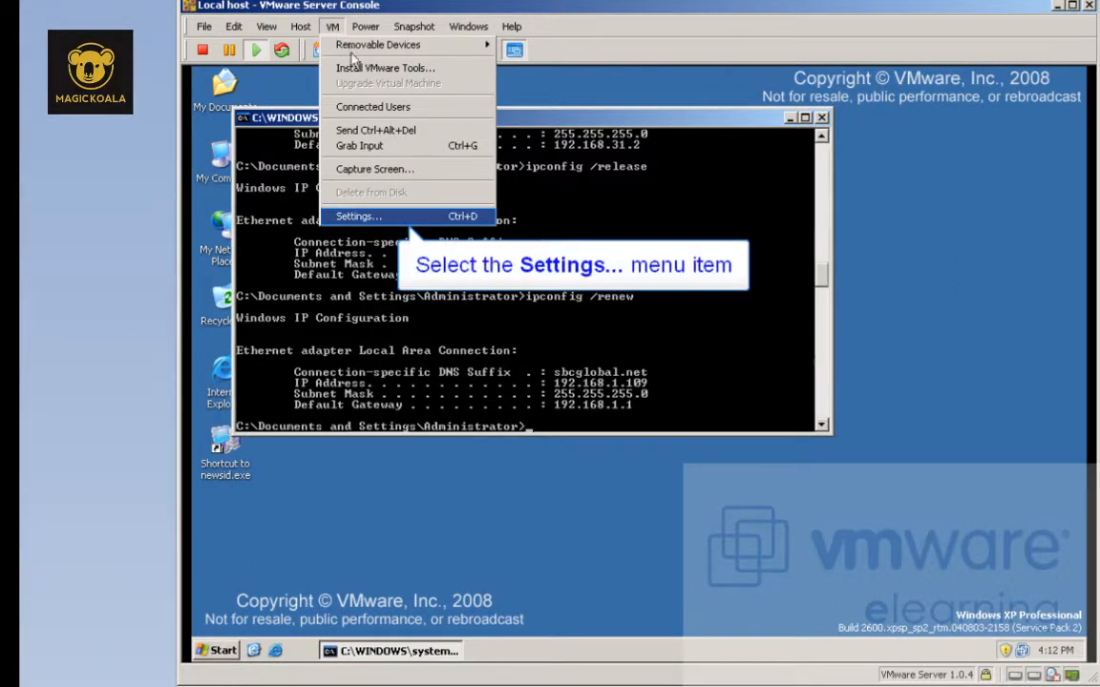
click(358, 216)
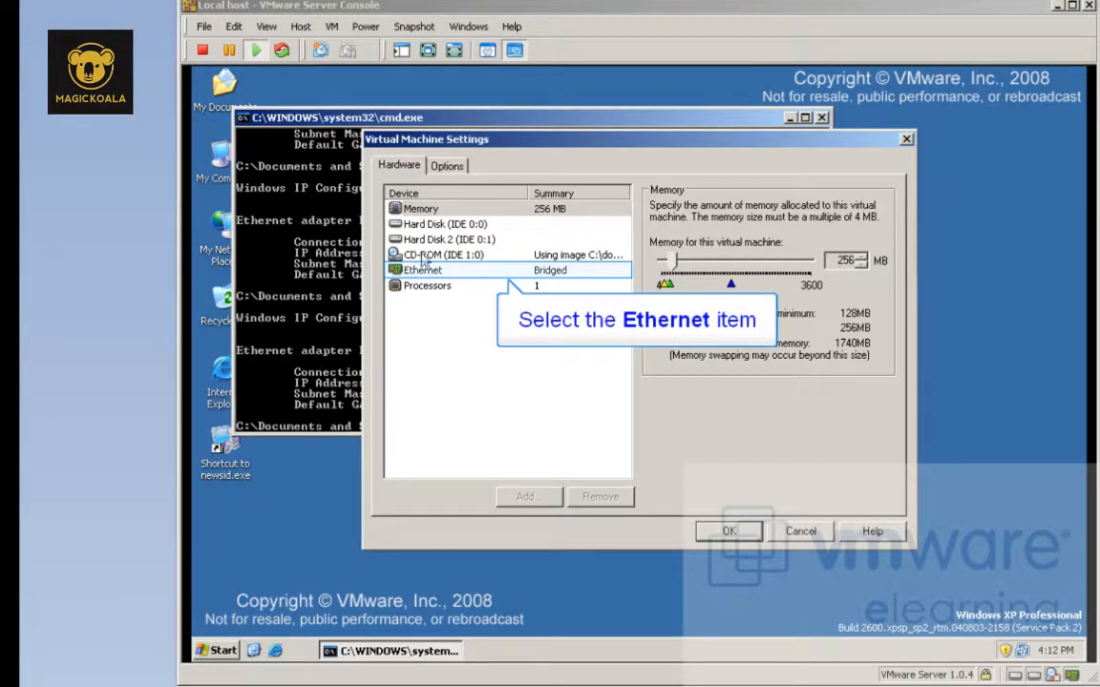
click(425, 272)
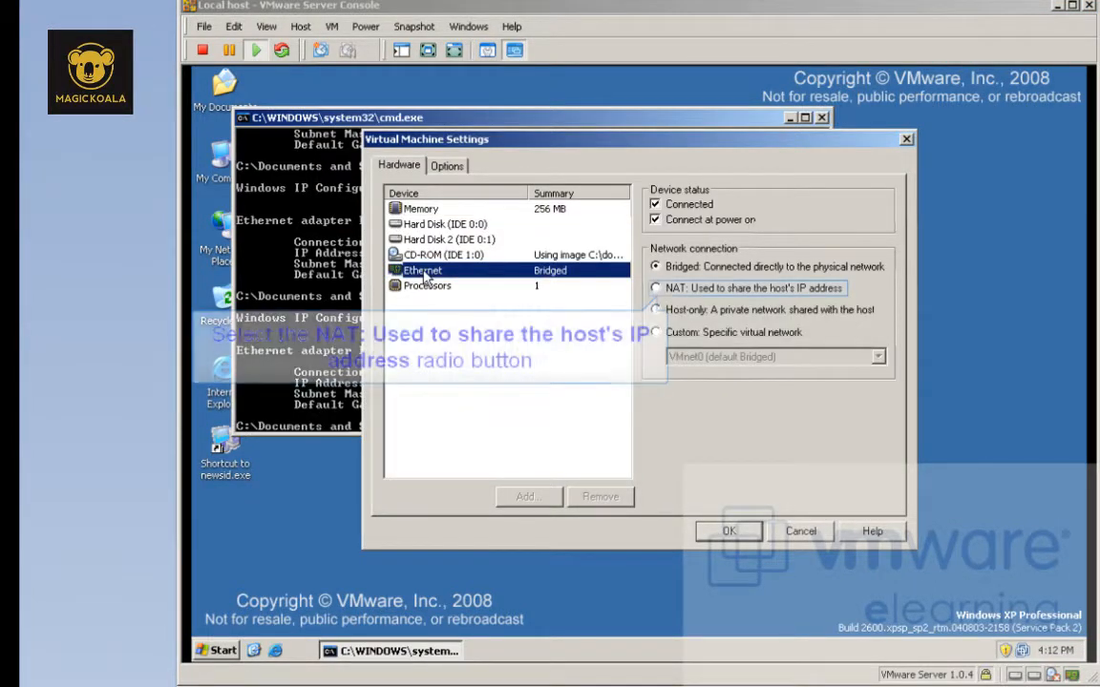
click(656, 289)
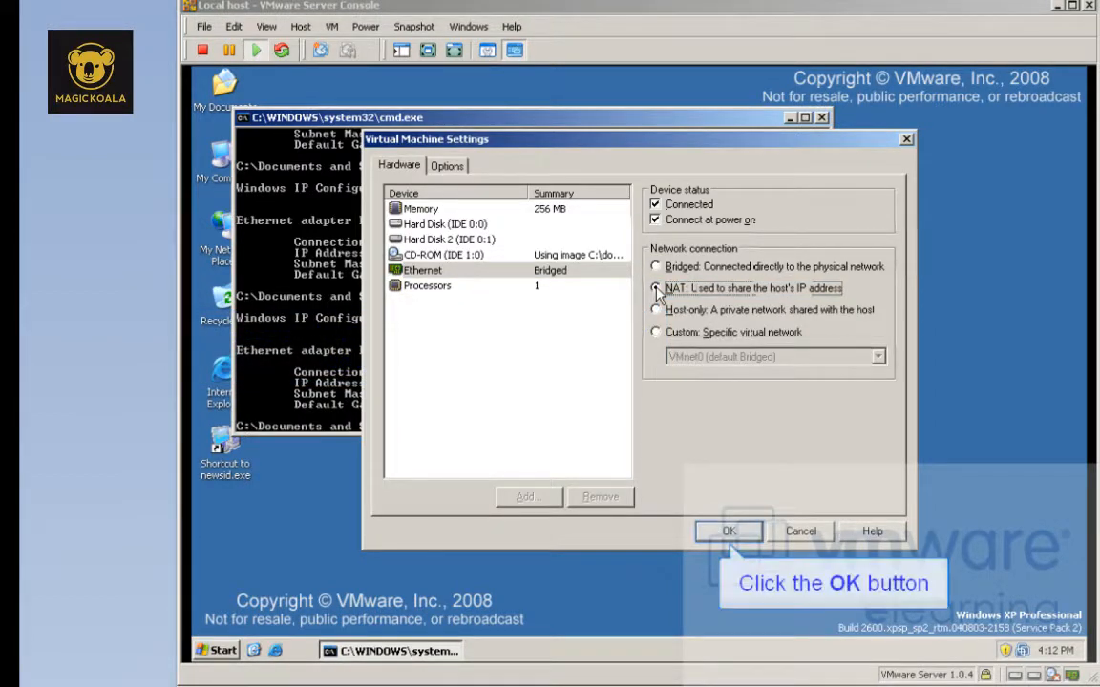
click(728, 531)
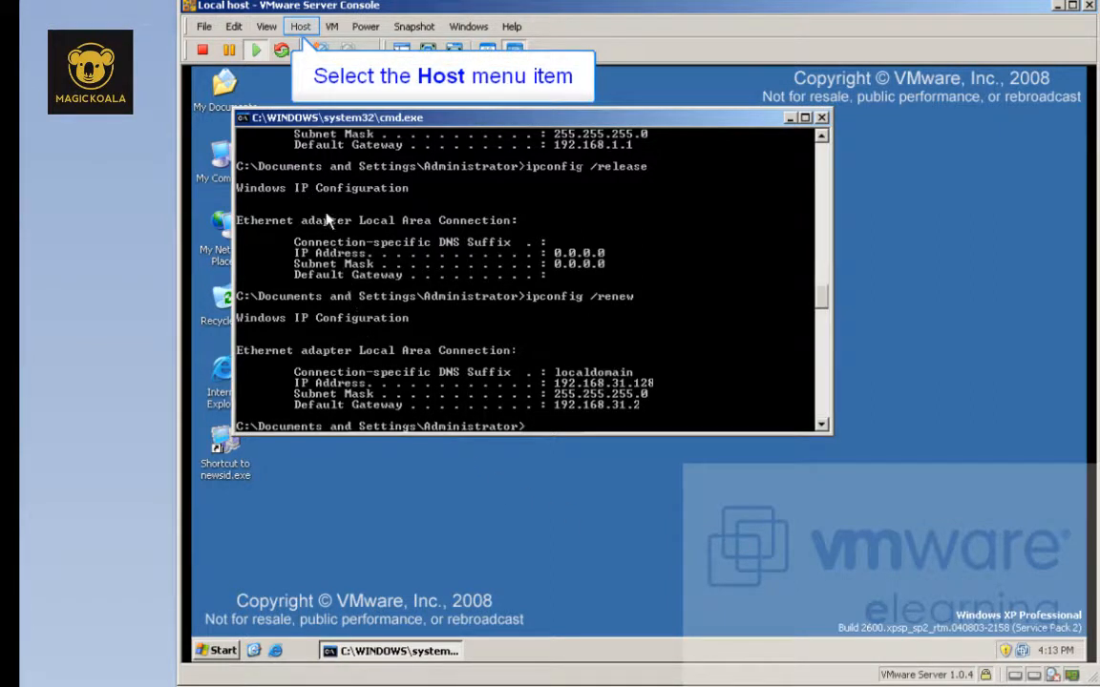
- Review the host's NAT configuration and the DHCP properties of VMnet8 in the Virtual Network Editor
click(304, 28)
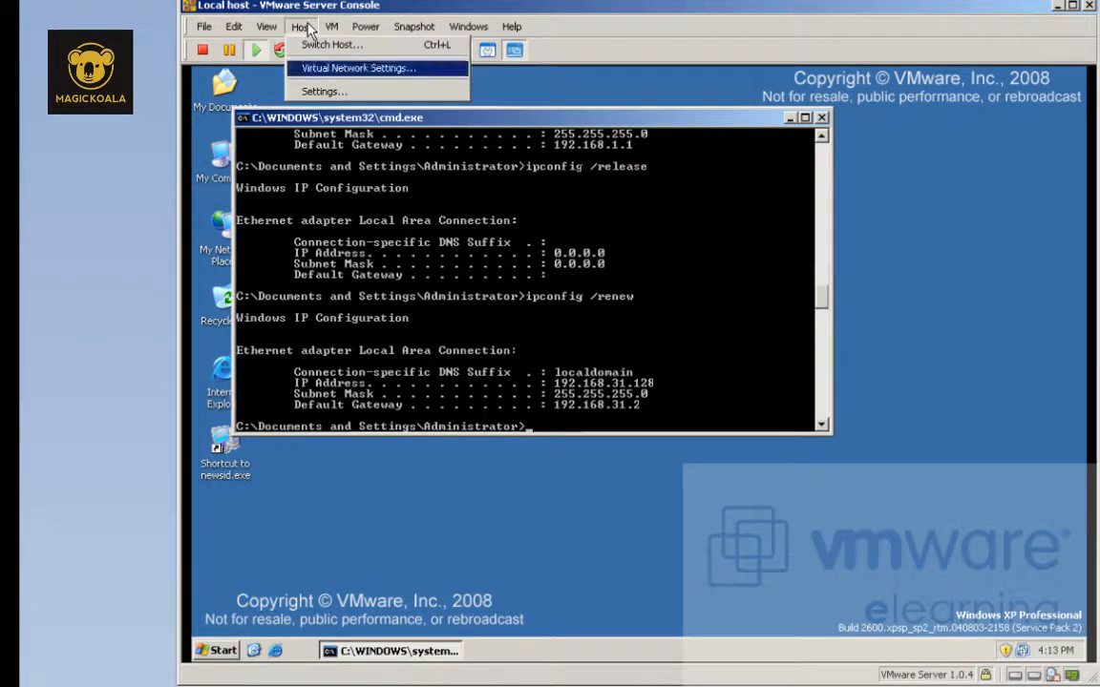
click(336, 68)
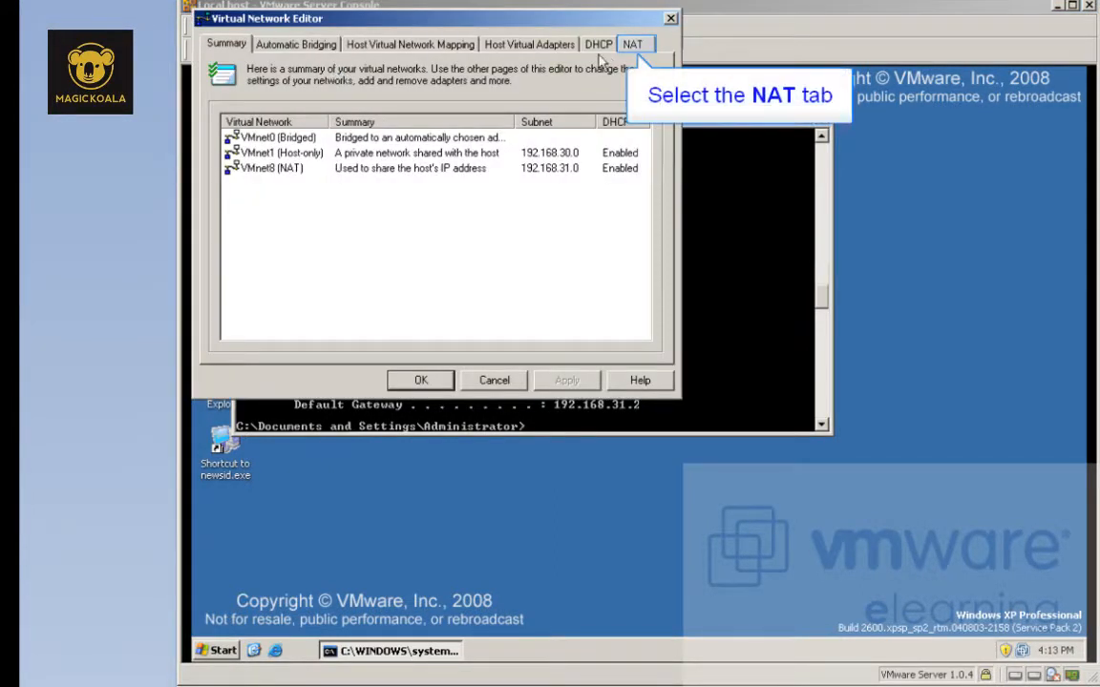
click(642, 48)
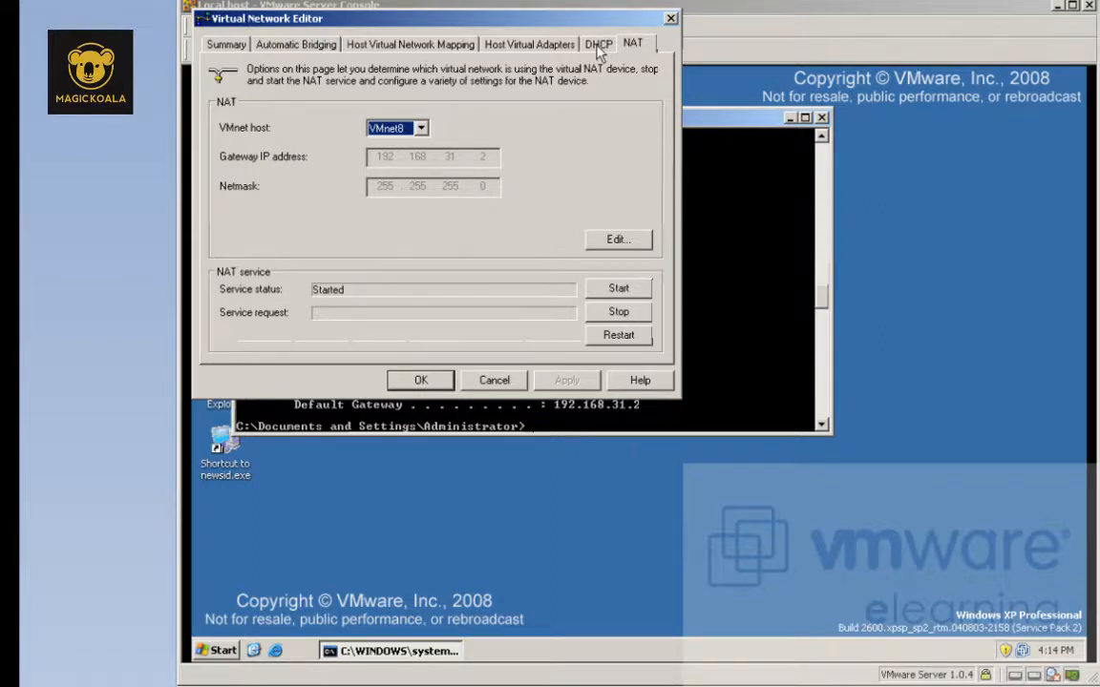
click(599, 47)
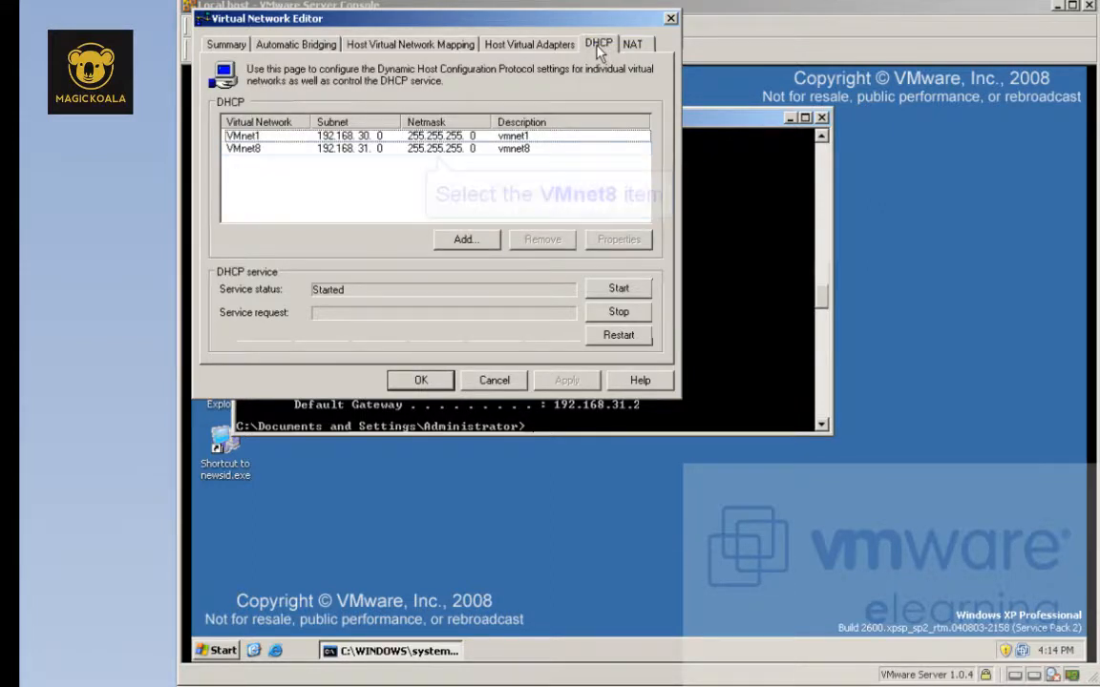
click(437, 150)
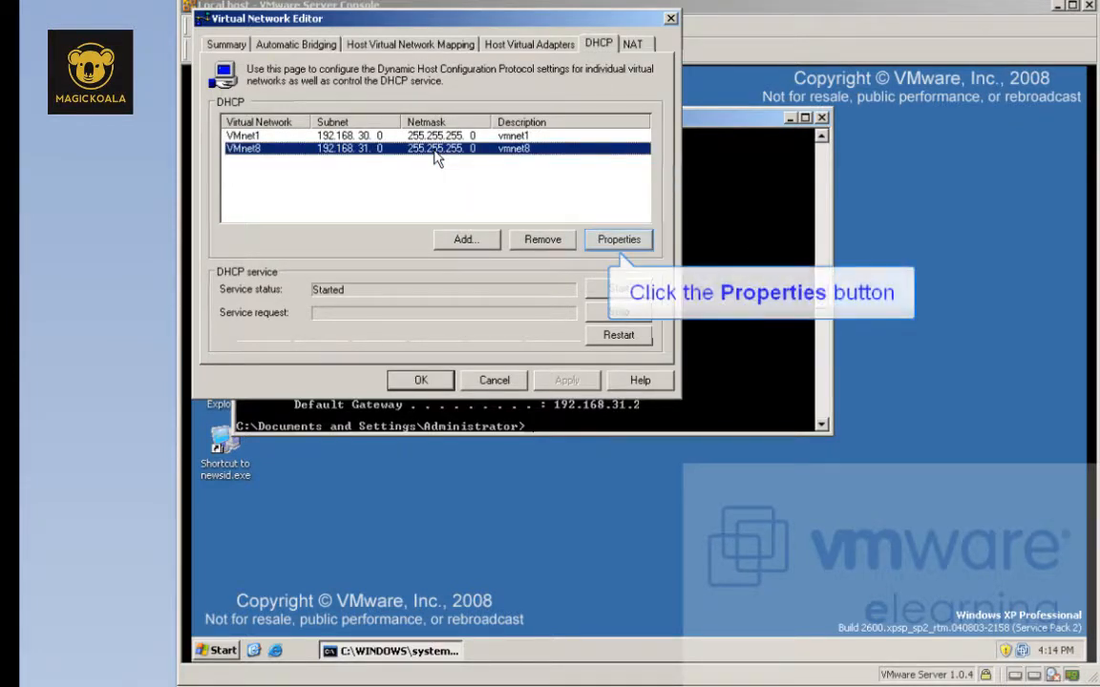
click(595, 244)
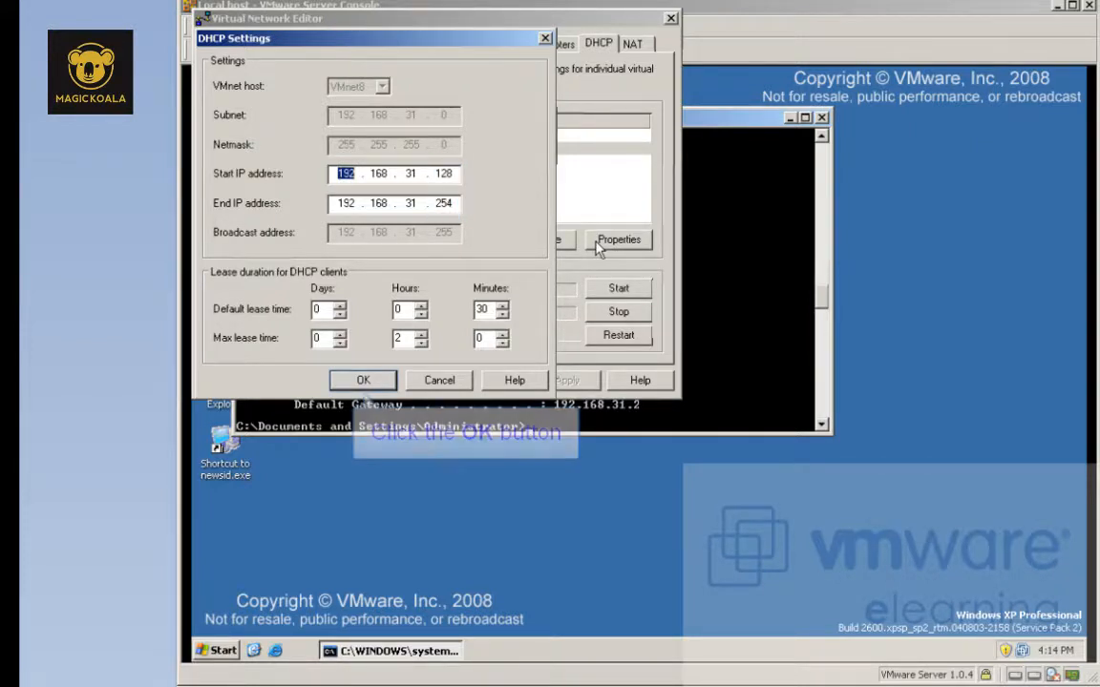
click(372, 381)
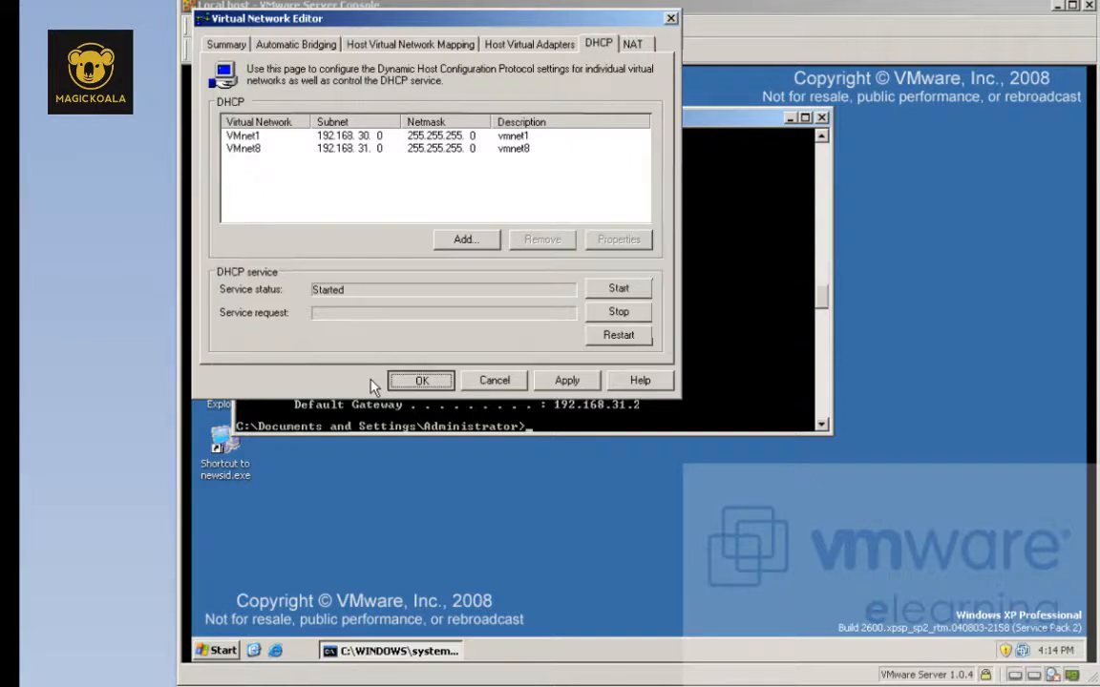
click(423, 381)
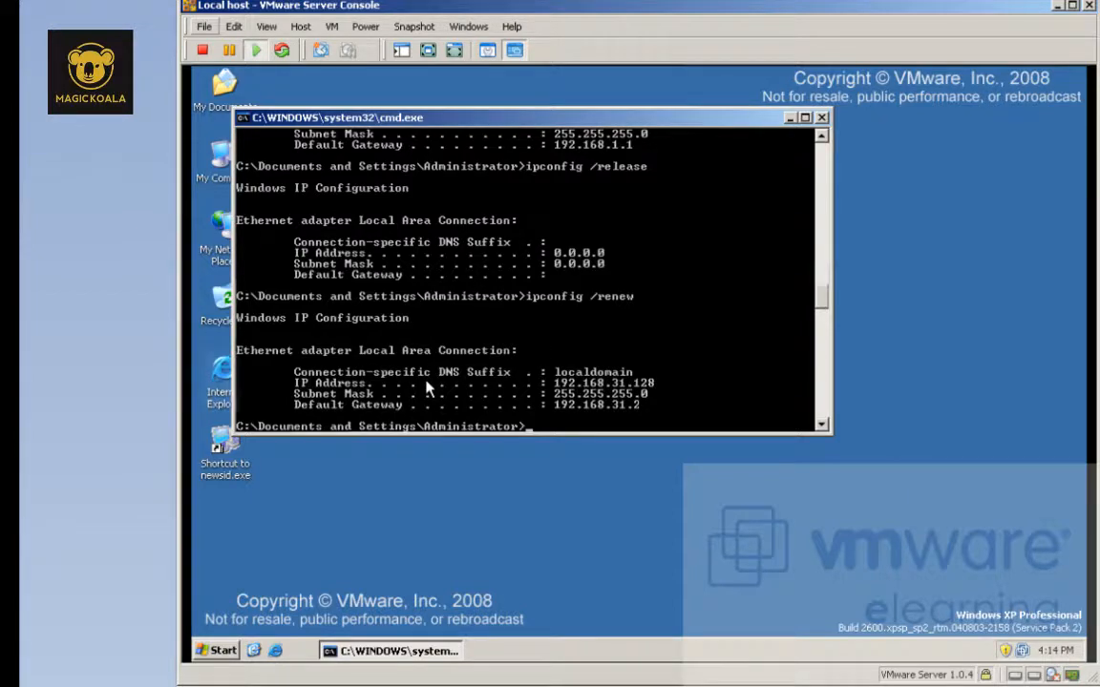
- Test the guest's web access over NAT in Internet Explorer, and display the Ethernet adapter's virtual machine settings
double_click(223, 373)
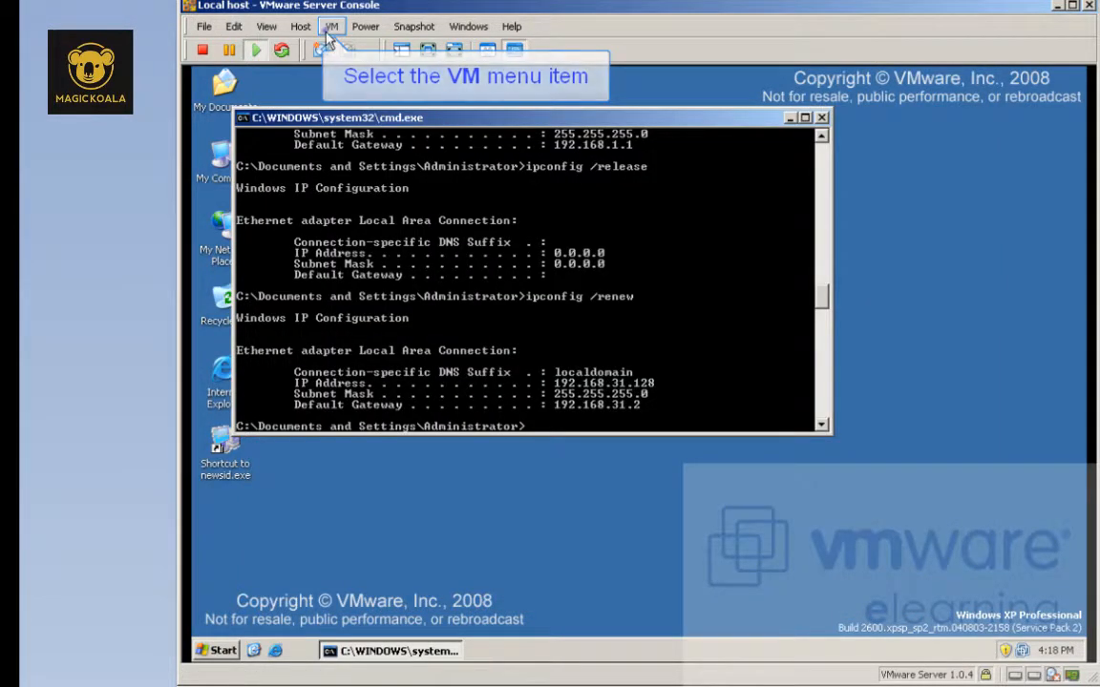
click(331, 25)
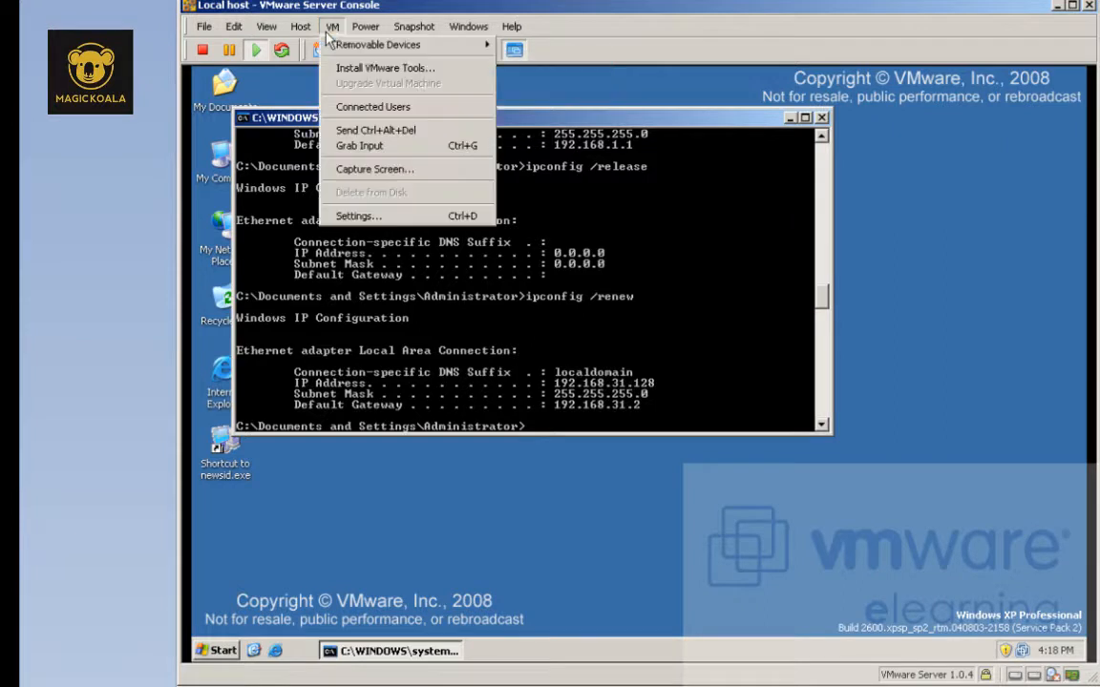
click(358, 219)
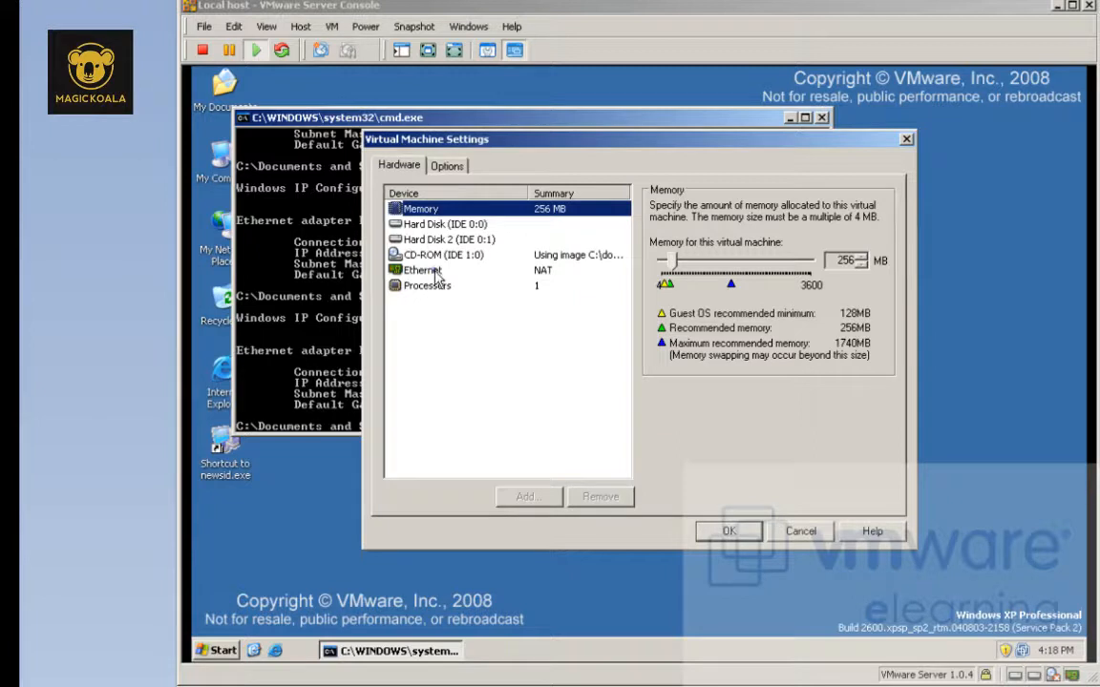
click(434, 272)
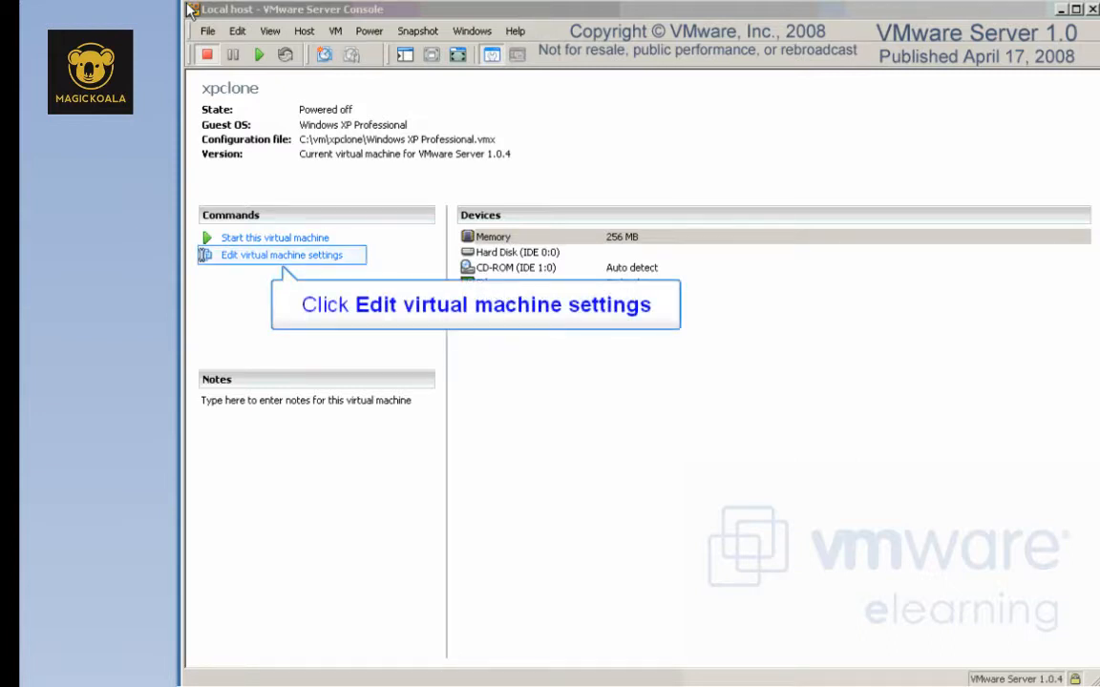
- Add a second Ethernet adapter to the xpclone virtual machine, using a Bridged connection that connects at power on
click(303, 258)
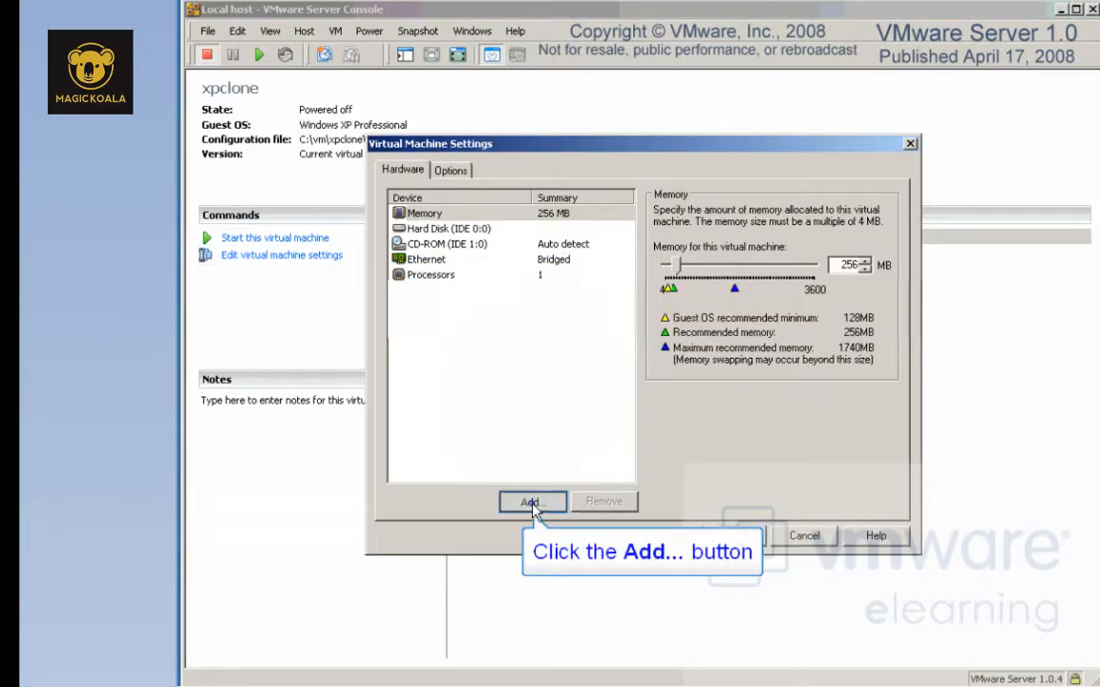
click(532, 504)
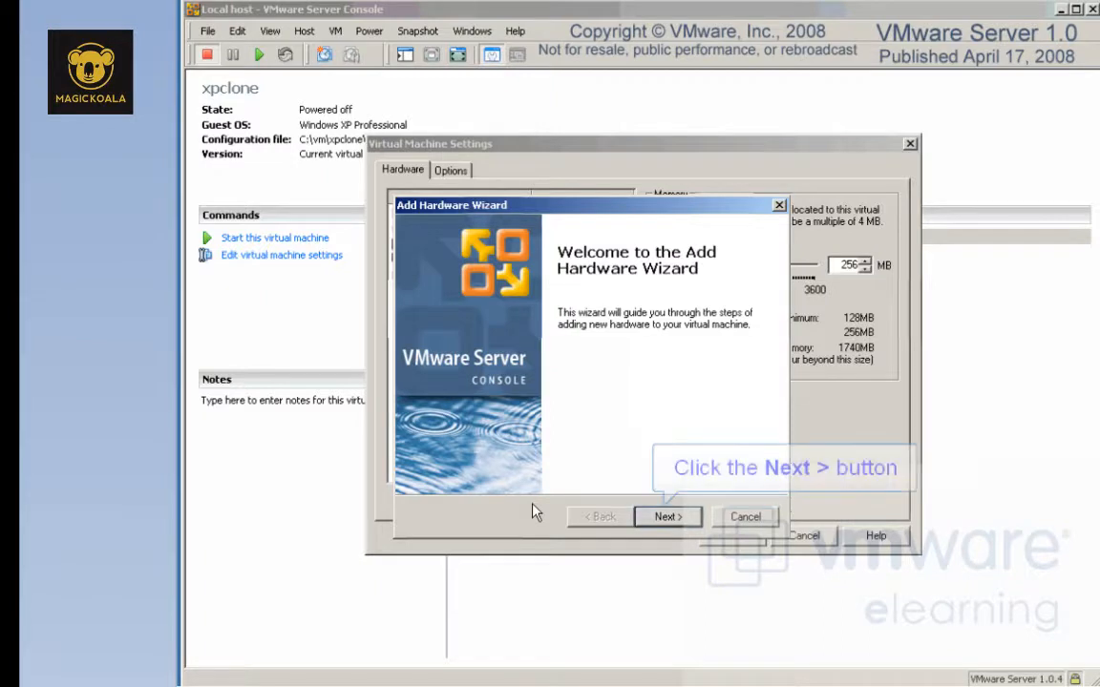
click(663, 516)
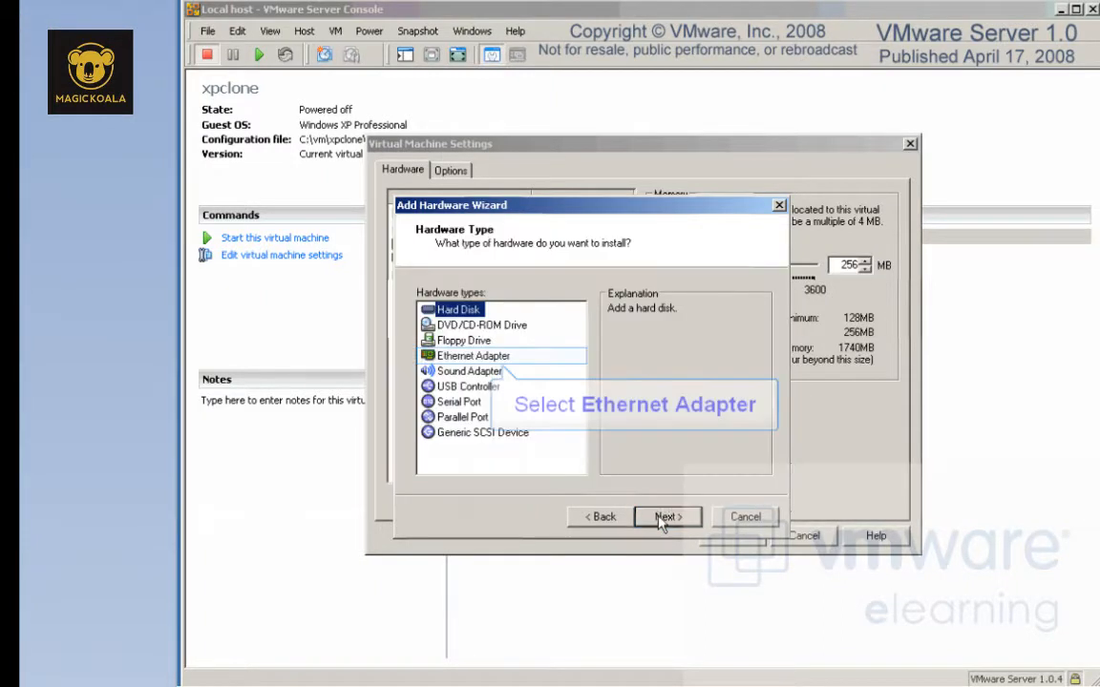
click(494, 358)
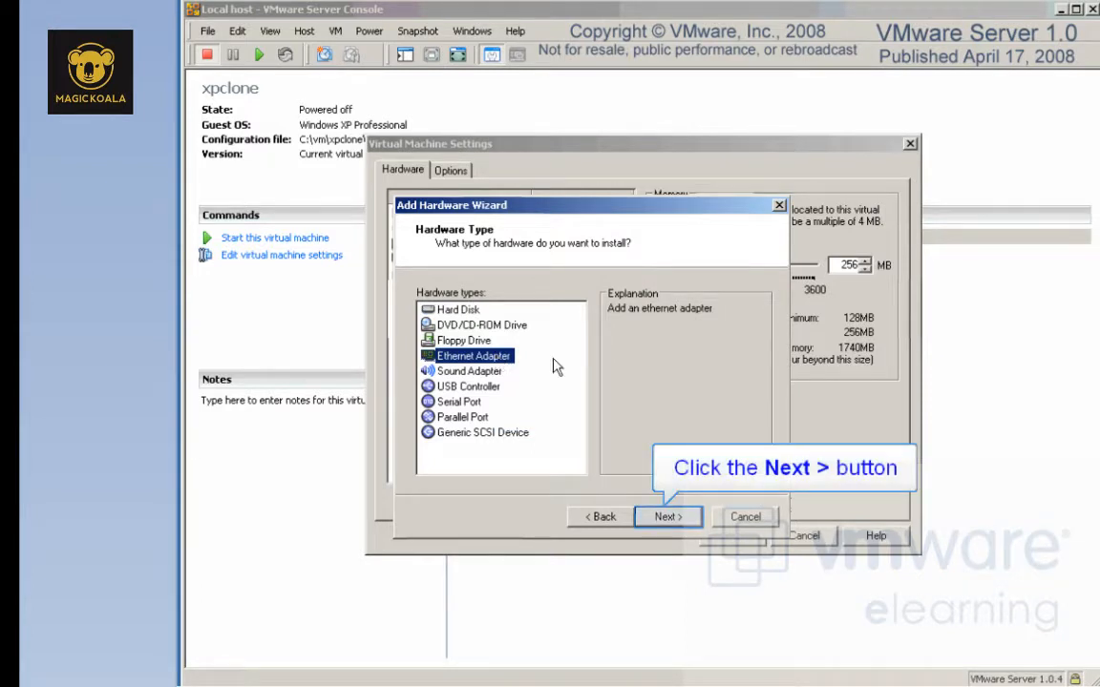
click(676, 519)
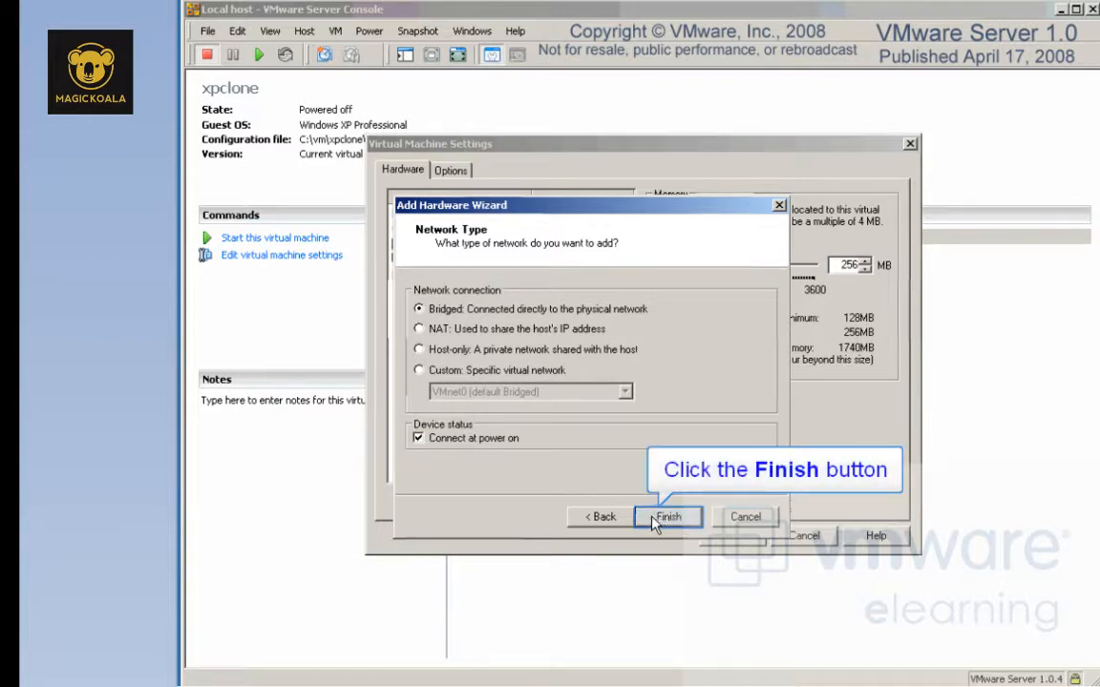
click(650, 517)
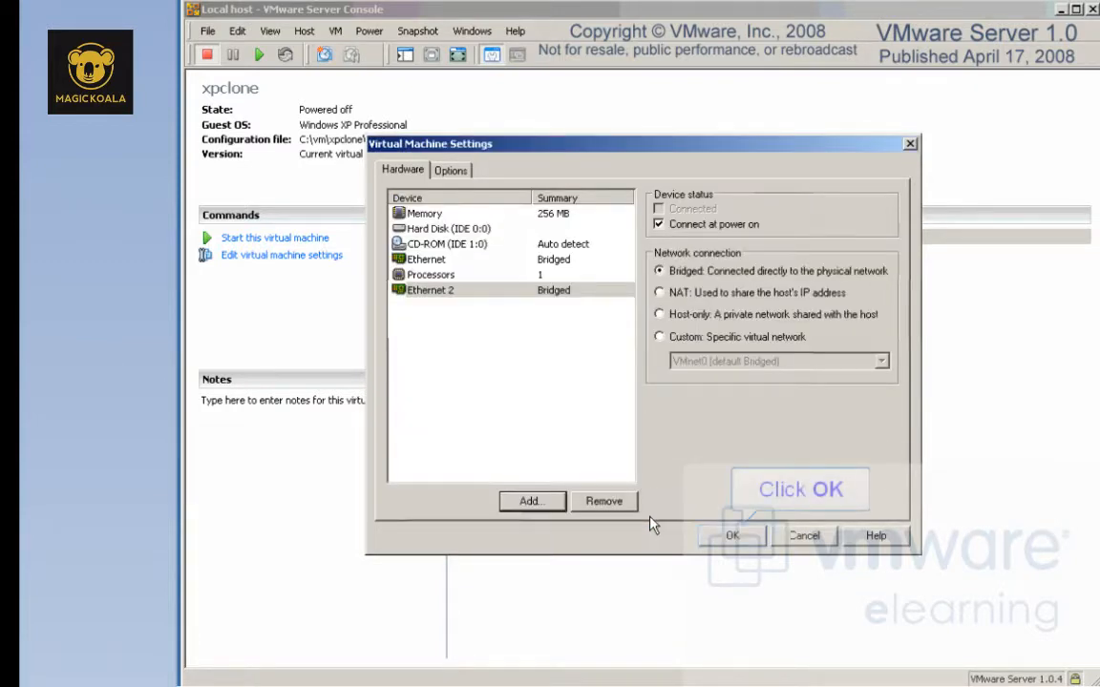
click(728, 534)
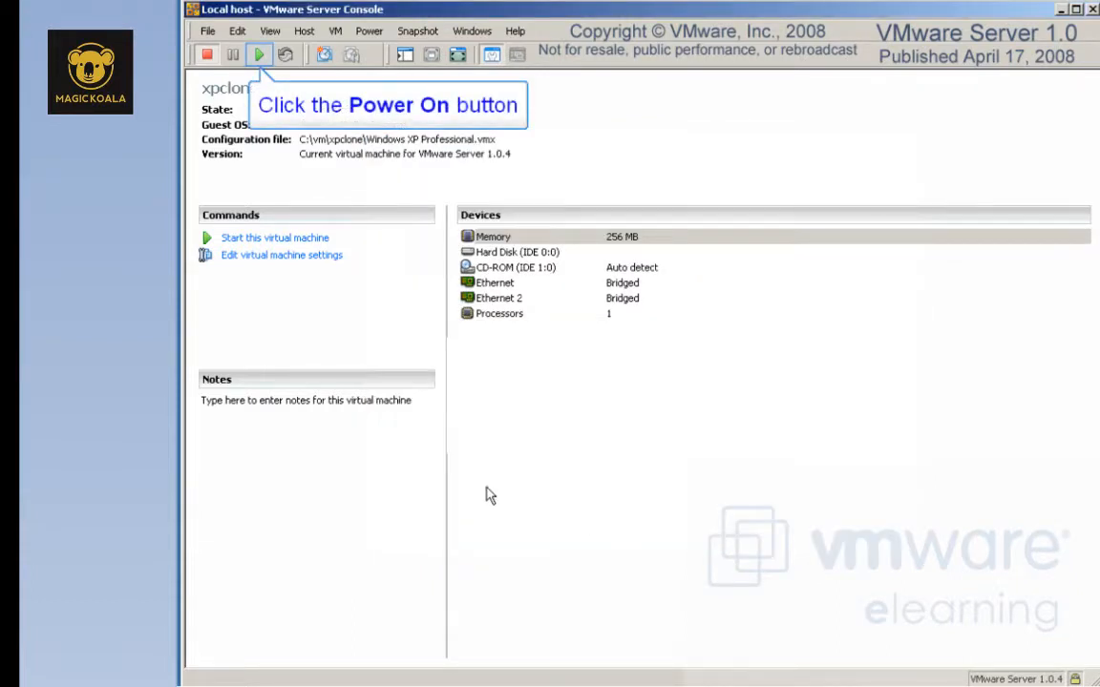
- Power on the xpclone virtual machine and log on to Windows XP as Administrator
click(258, 55)
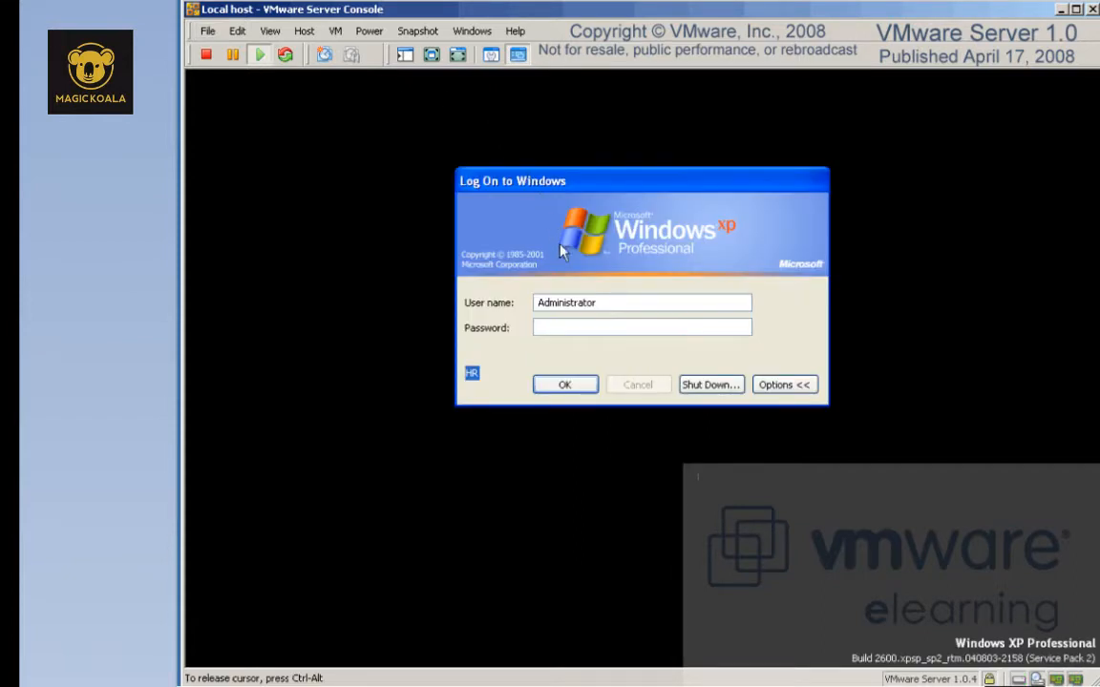
click(566, 385)
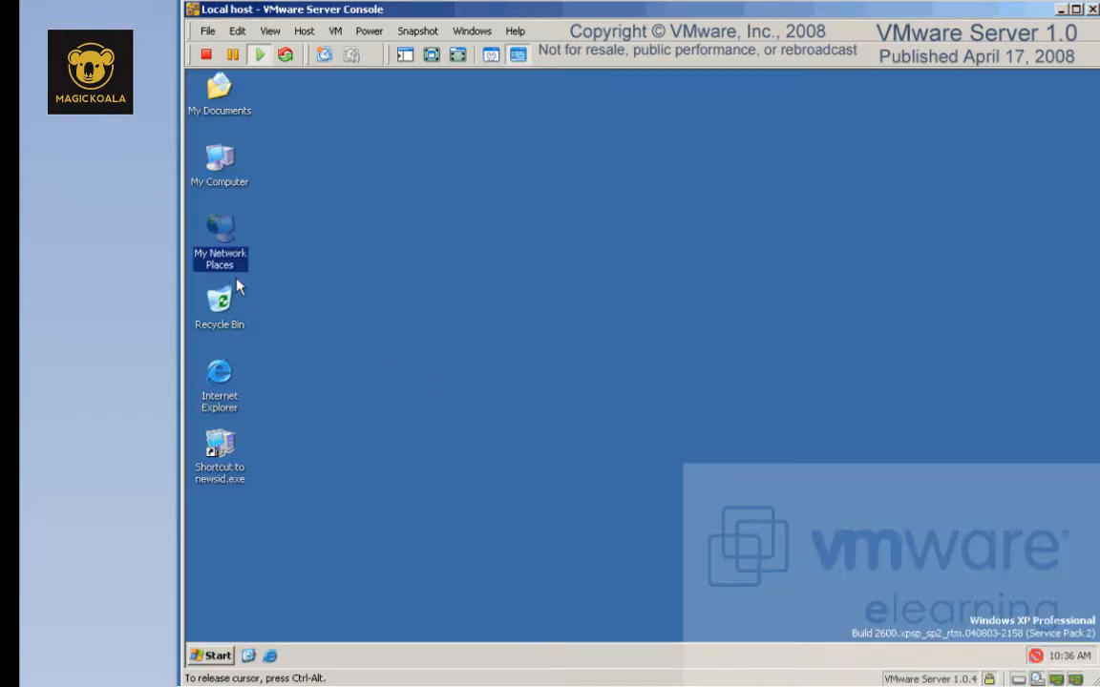
- Bridge Local Area Connection and Local Area Connection 2 in the guest's Network Connections, and select the Internet Connection gateway entry
right_click(227, 238)
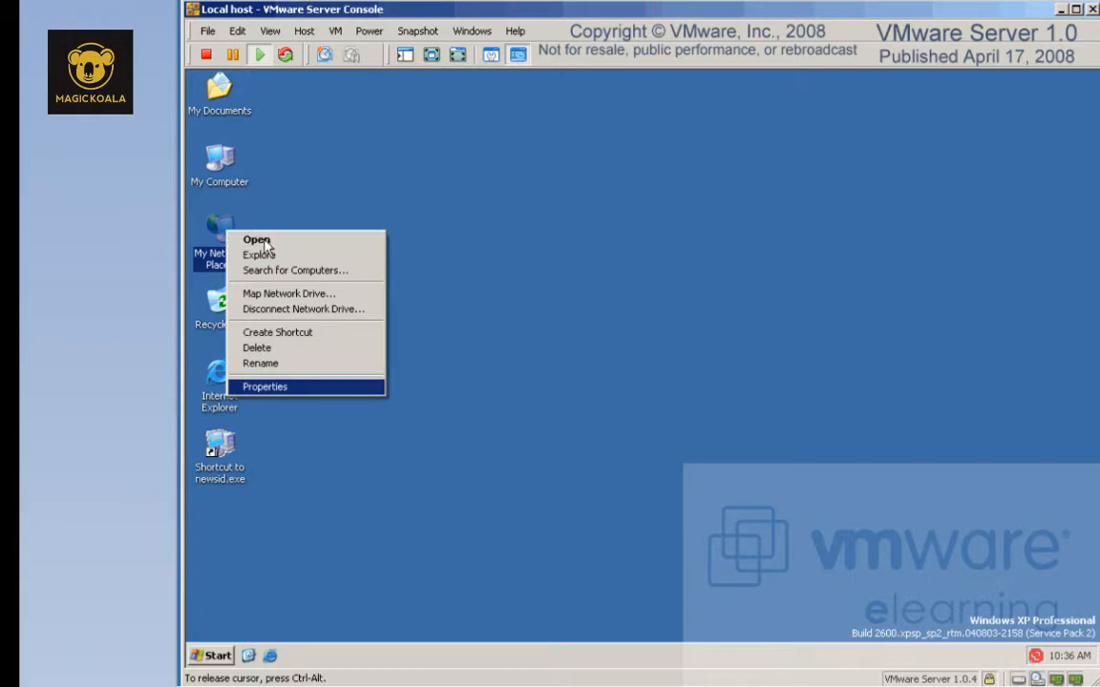
click(315, 386)
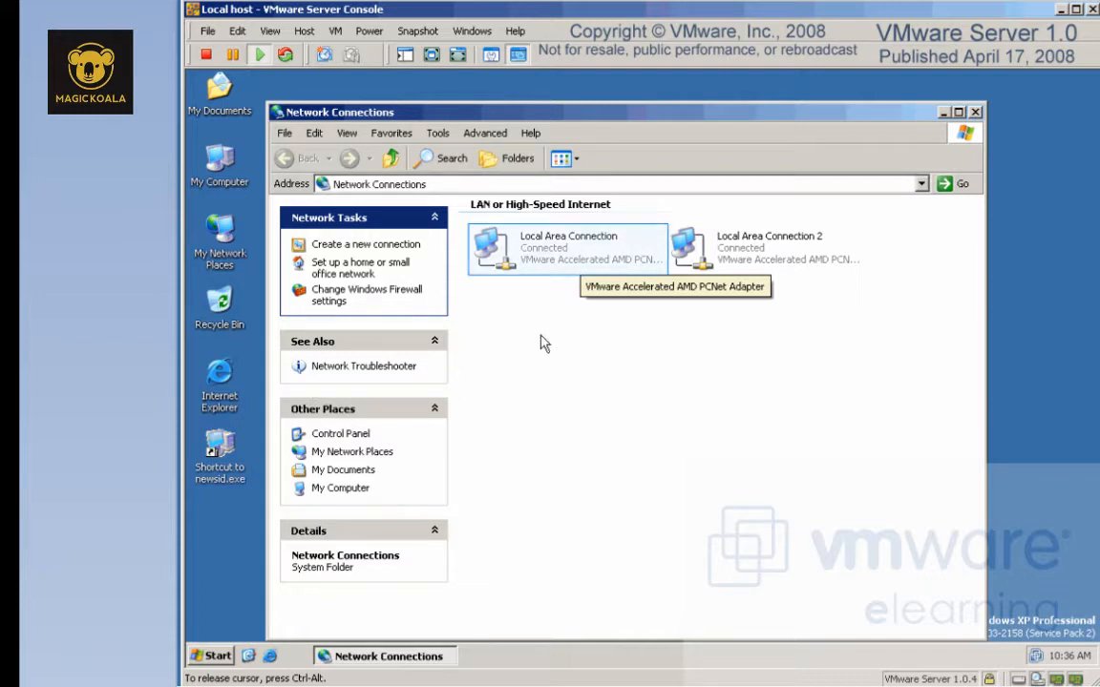
click(525, 245)
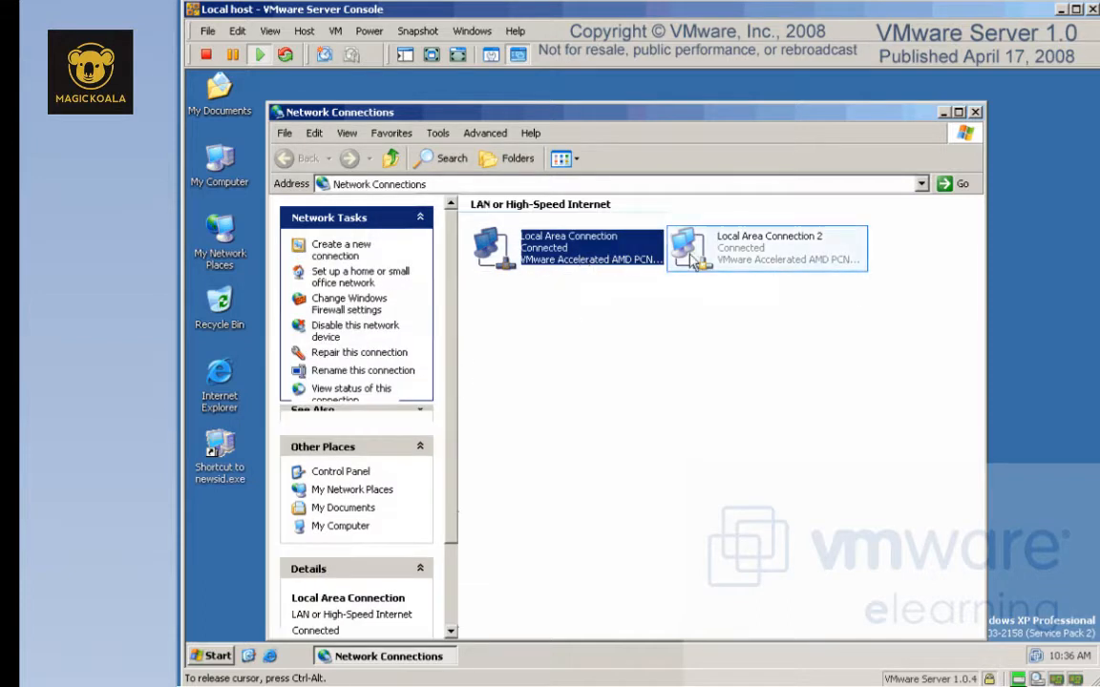
ctrl+click(731, 253)
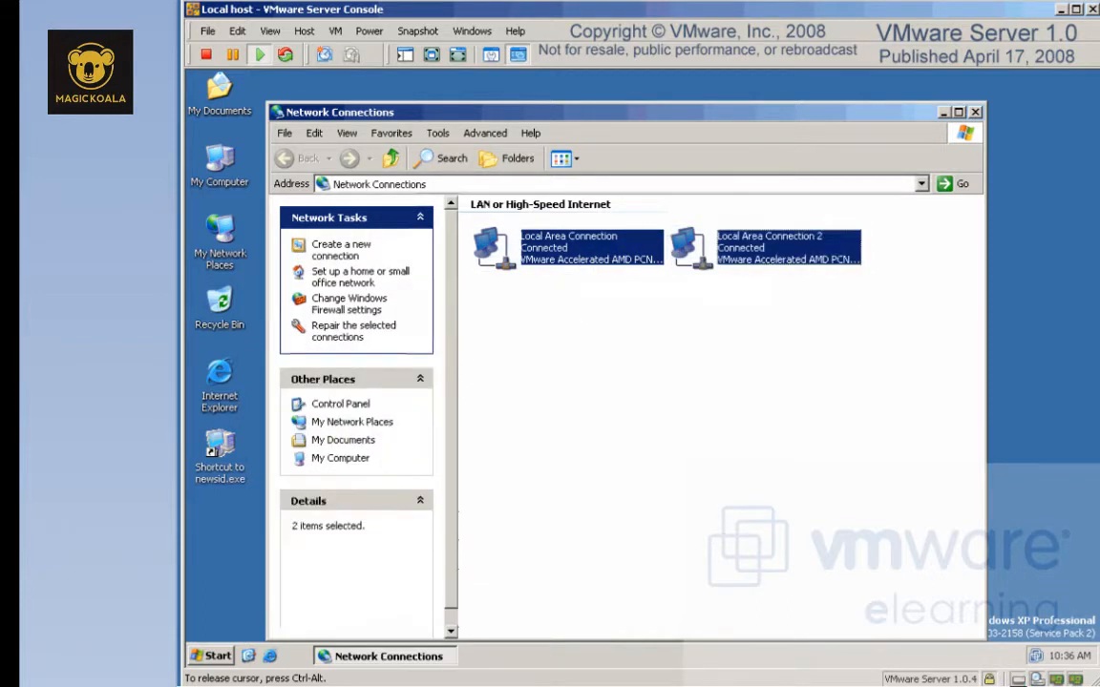
right_click(755, 351)
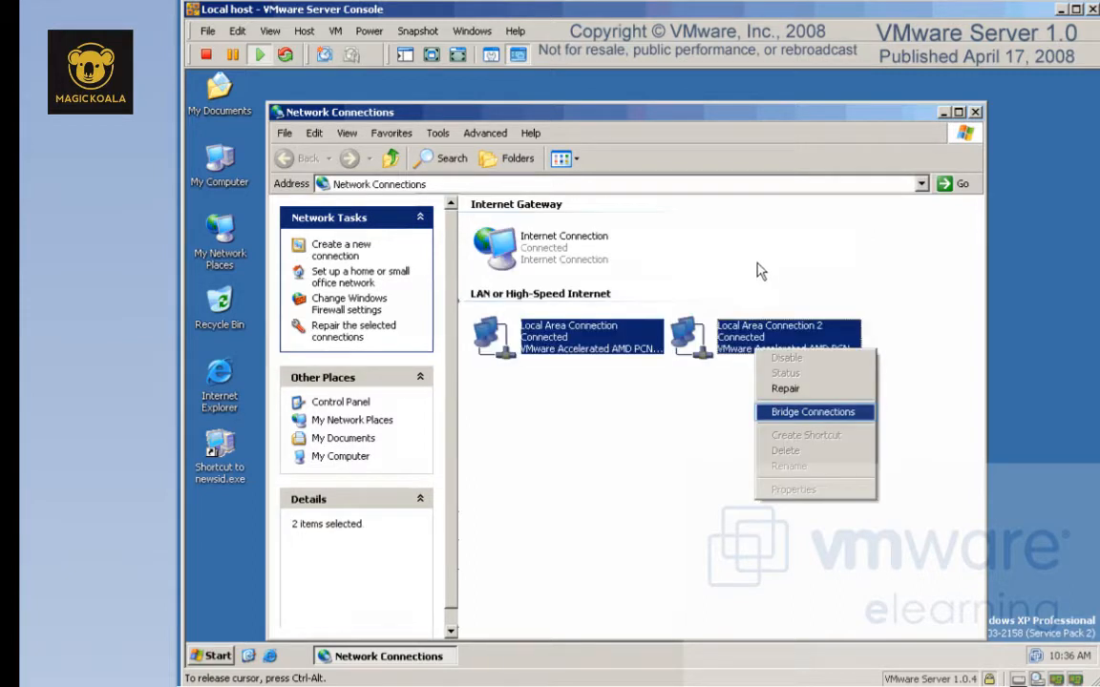
click(812, 413)
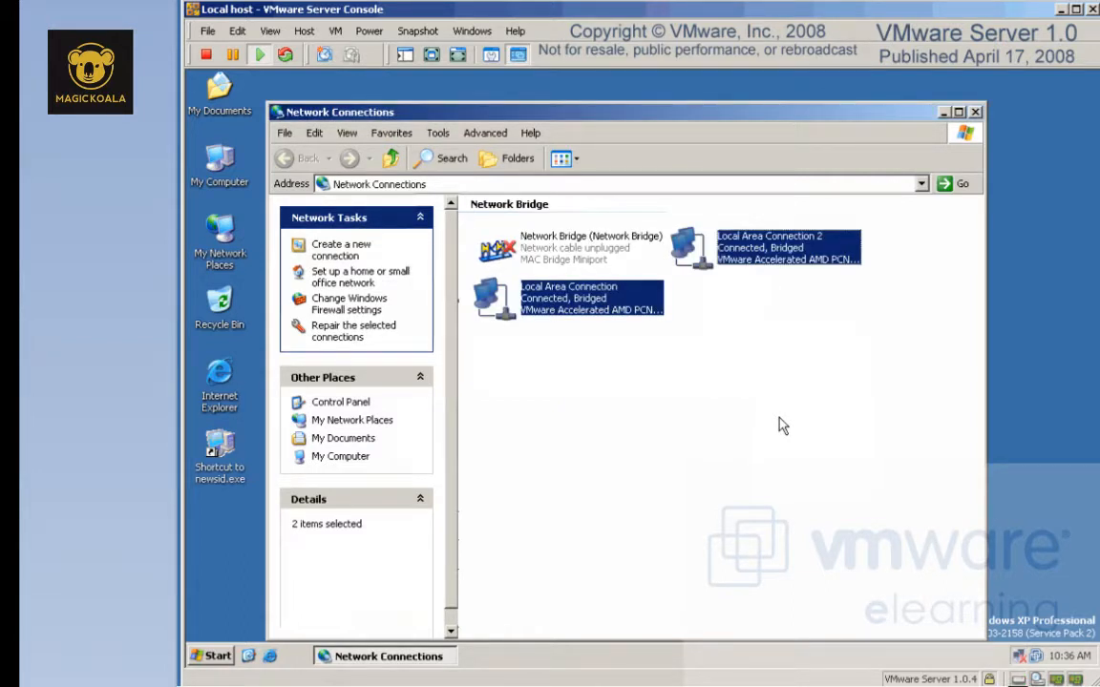
click(579, 256)
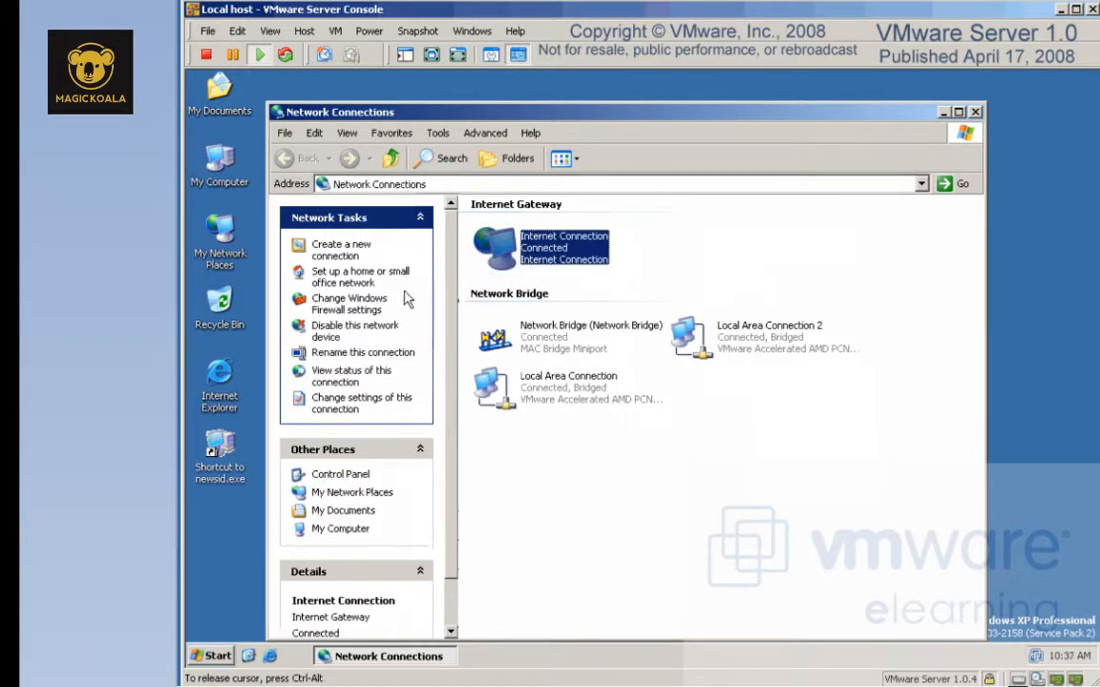
- Run cmd in the guest and check the network bridge's IP configuration with ipconfig
click(216, 656)
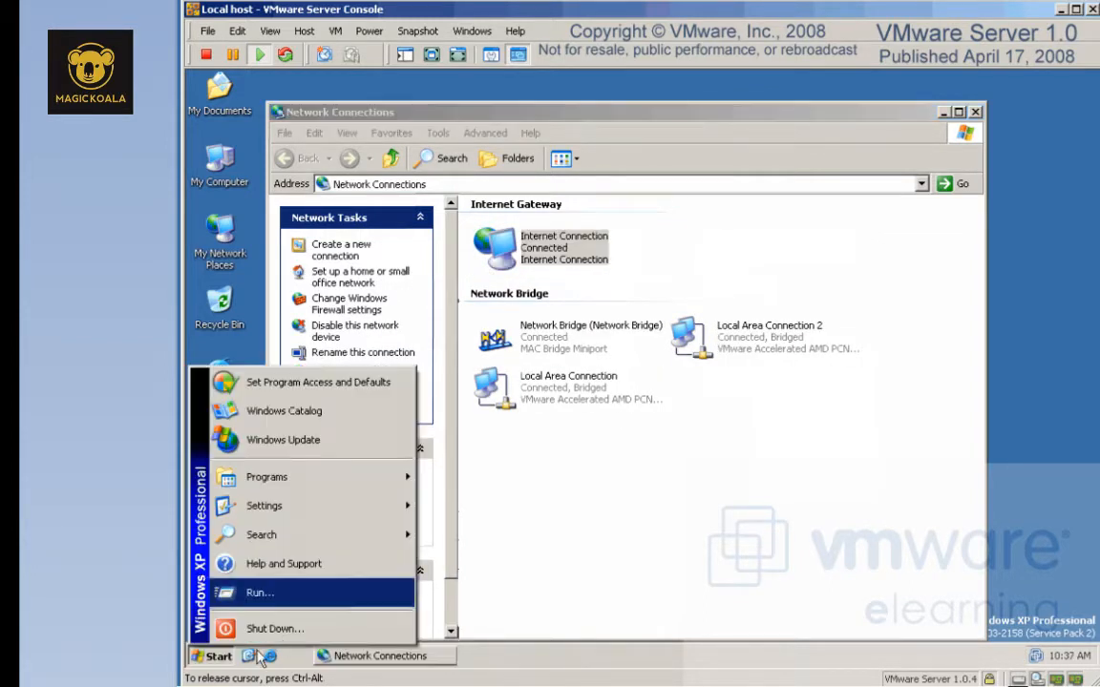
click(297, 594)
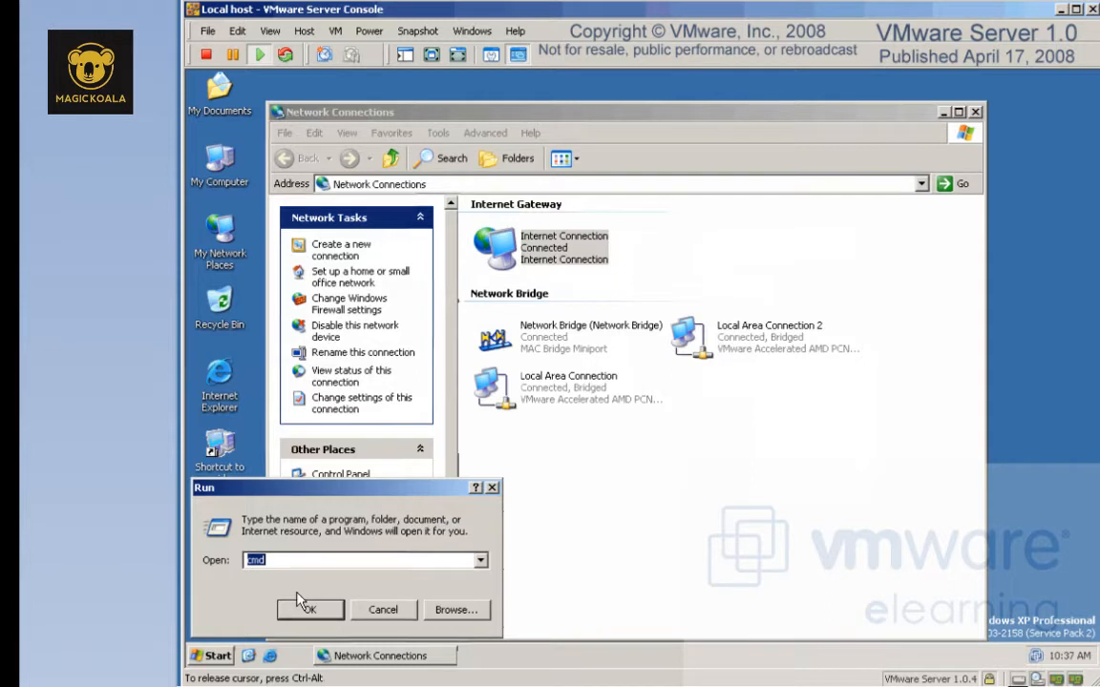
click(307, 609)
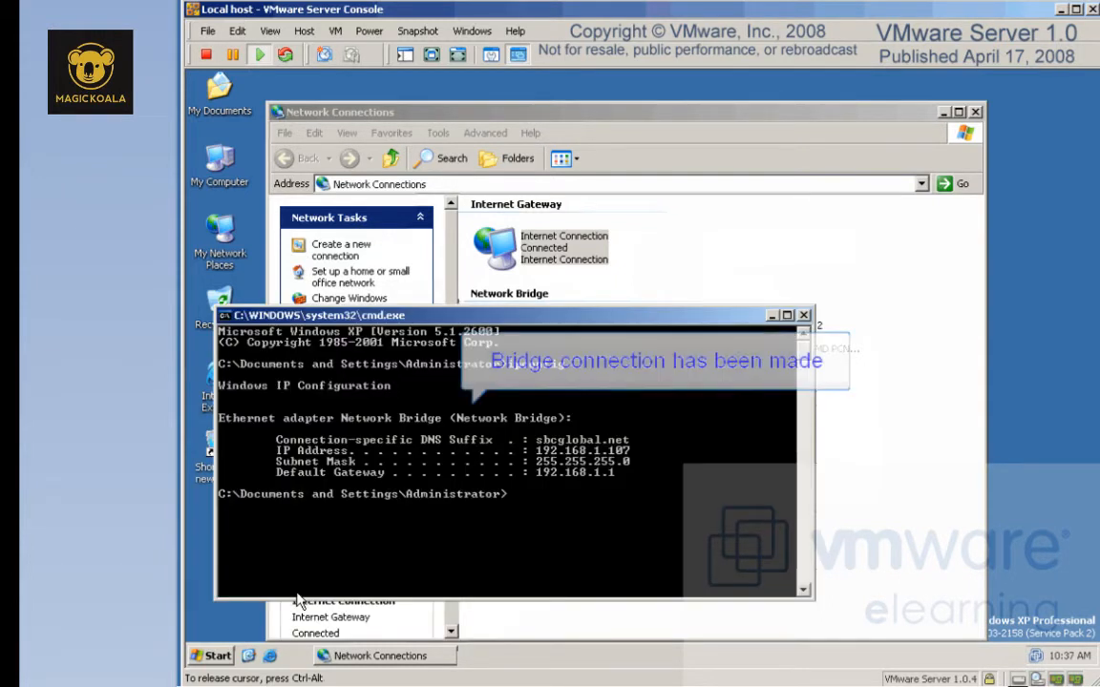